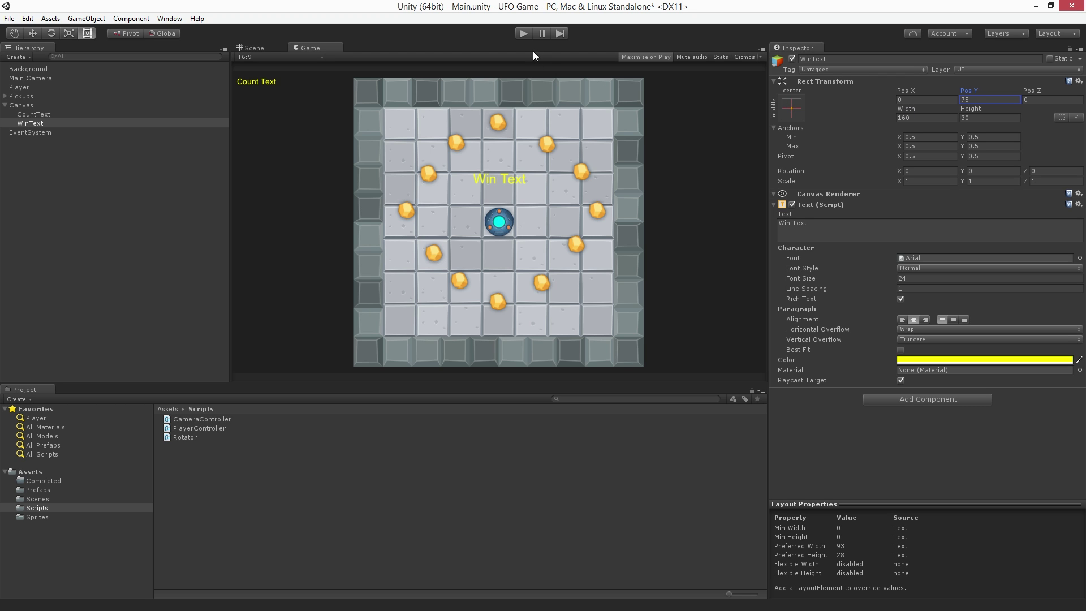
# Enter Play mode to test the UFO game, starting at Count: 0.
pyautogui.click(526, 34)
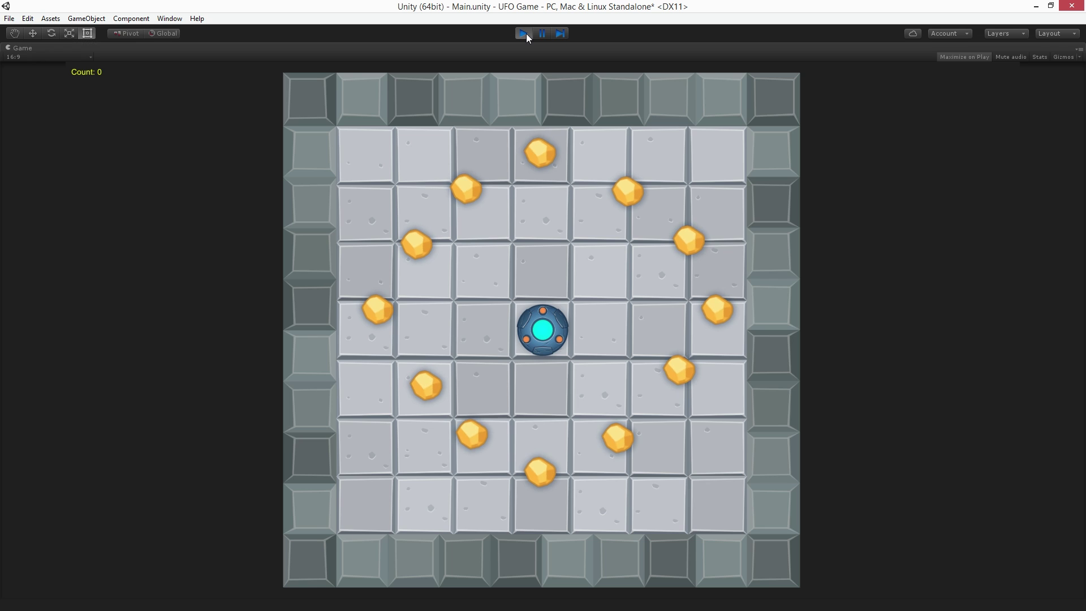
# Steer the UFO with the arrow keys to collect pickups in a first run.
pyautogui.press('Up')
pyautogui.press('Left')
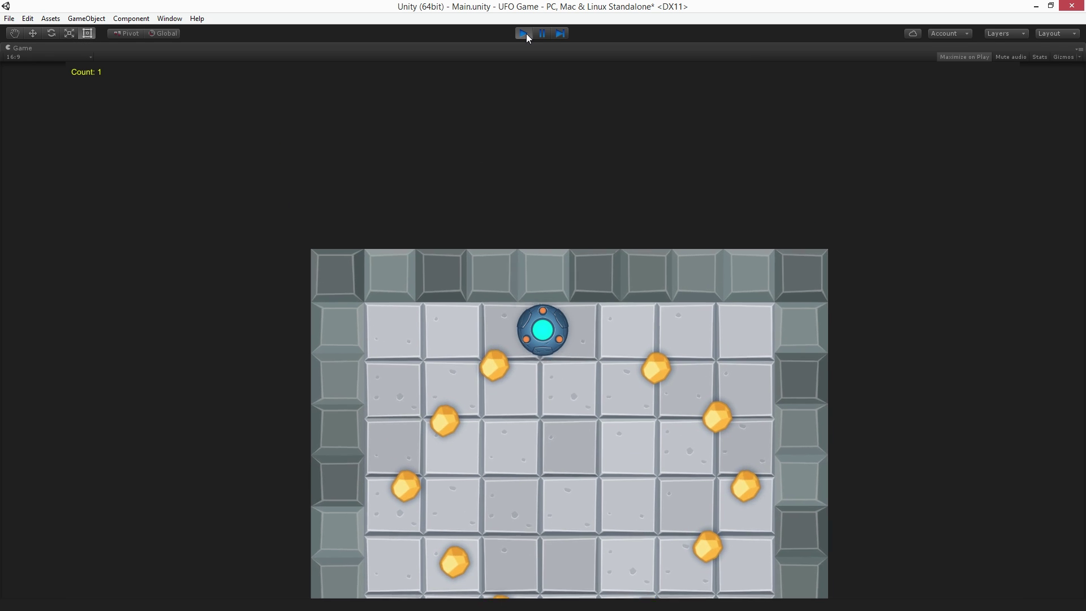
pyautogui.press('Down')
pyautogui.press('Right')
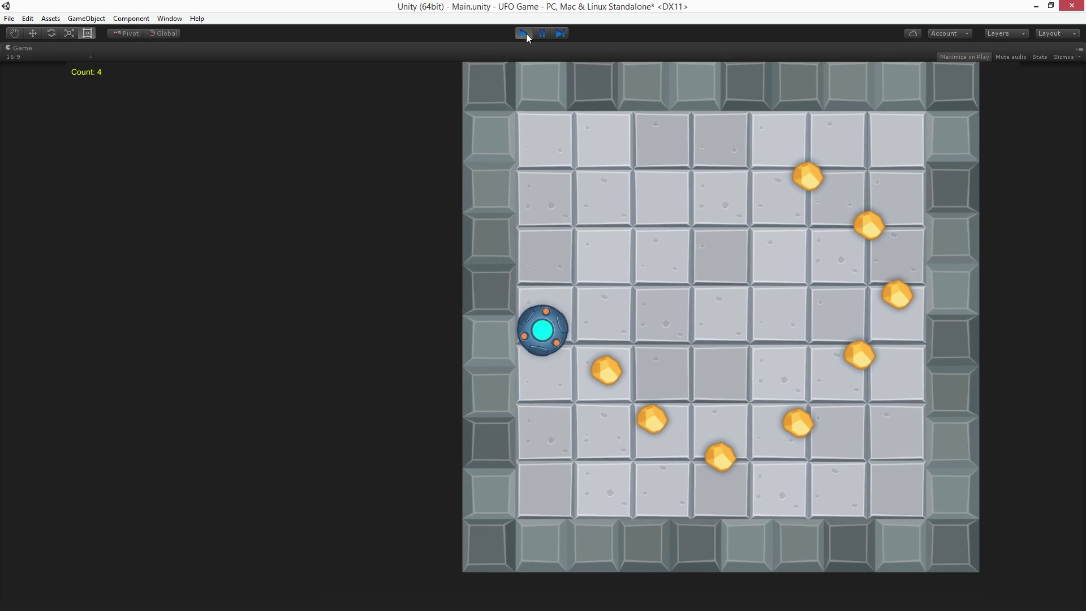
pyautogui.press('Up')
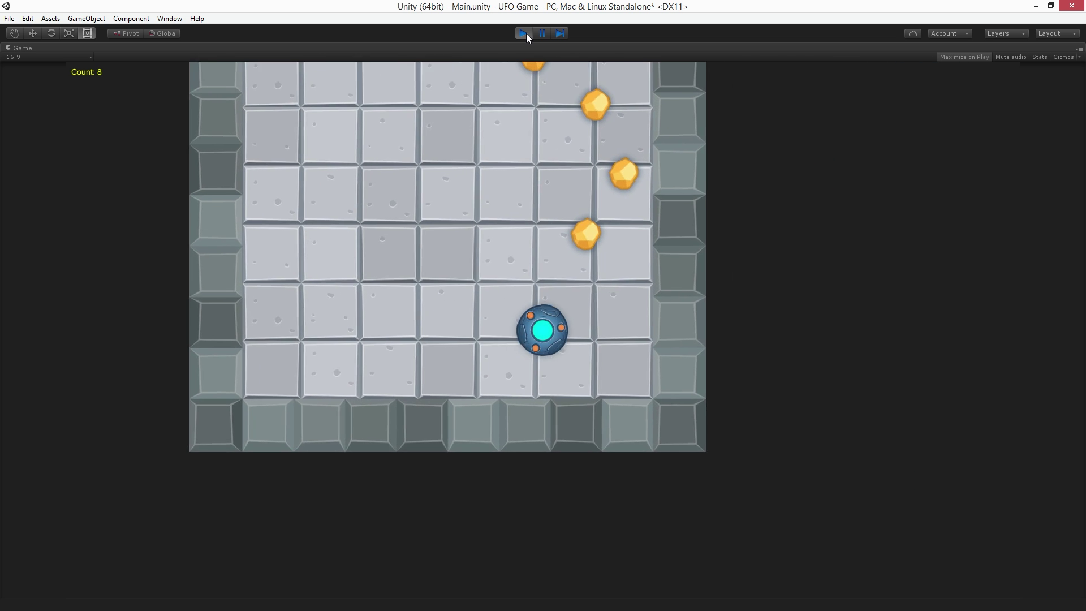
pyautogui.press('Left')
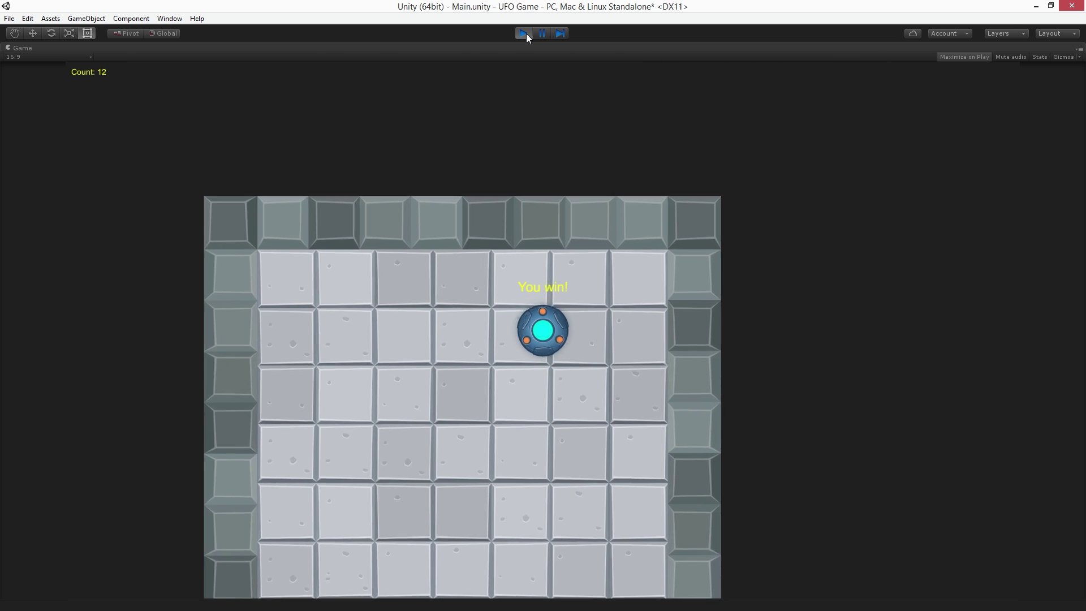
pyautogui.press('Down')
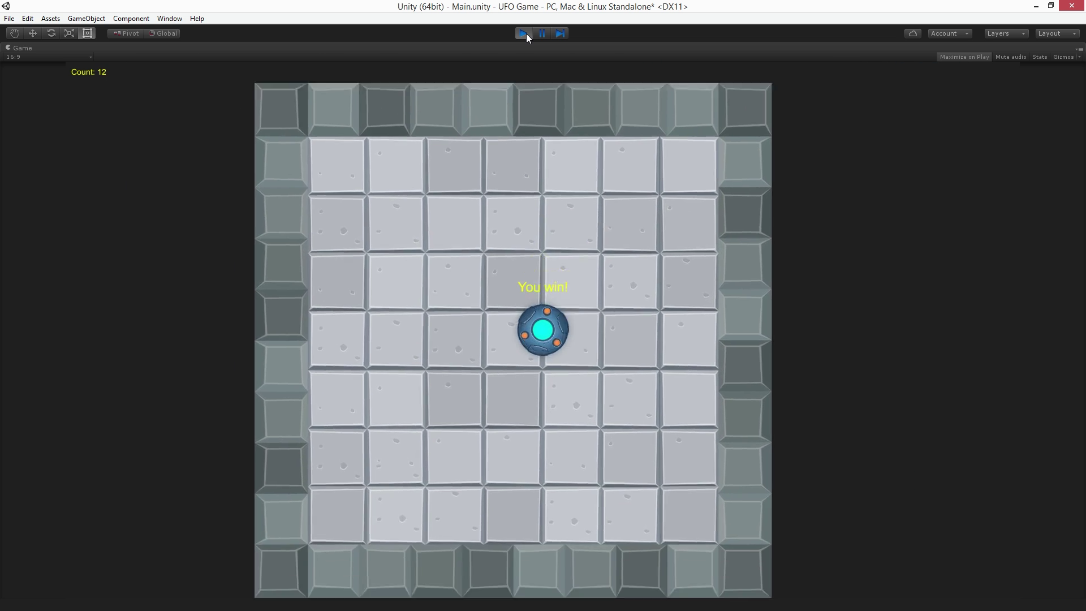
pyautogui.press('Up')
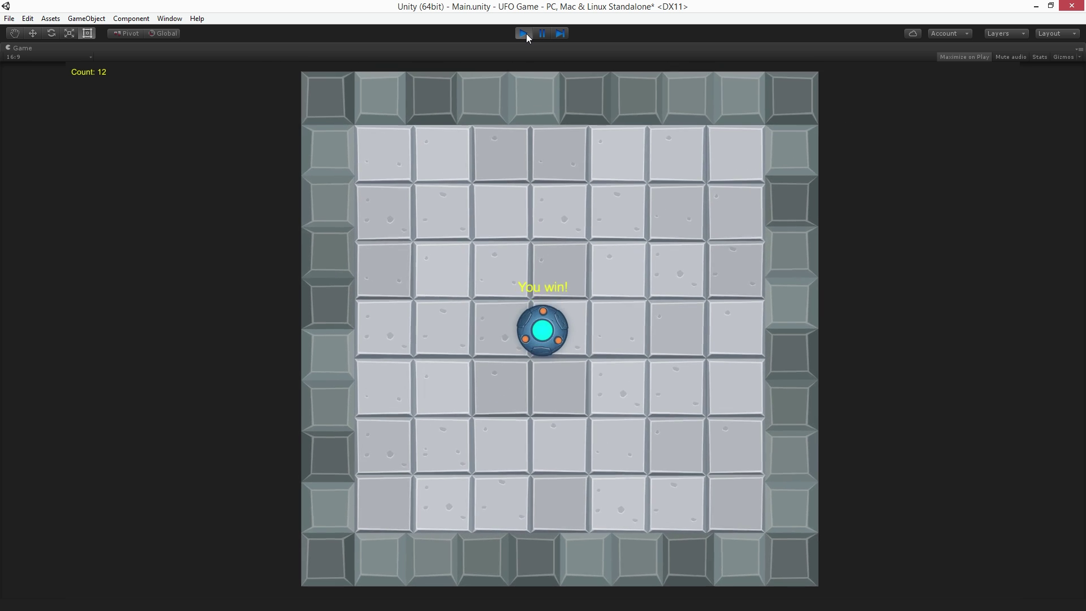
pyautogui.press('Down')
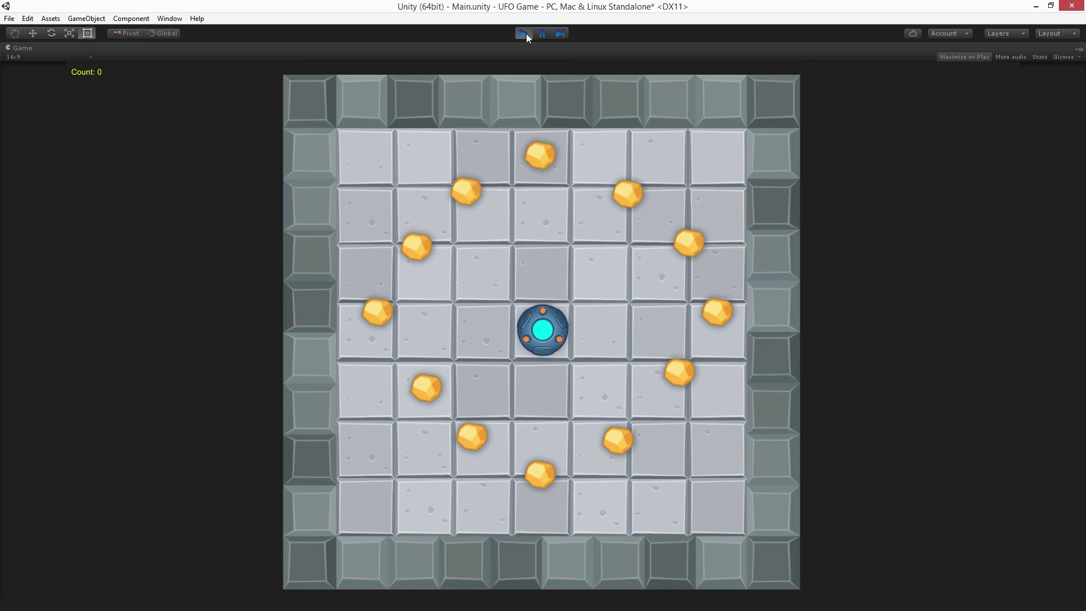
# Replay with the arrow keys, collecting all 12 pickups until You win! appears.
pyautogui.press('Up')
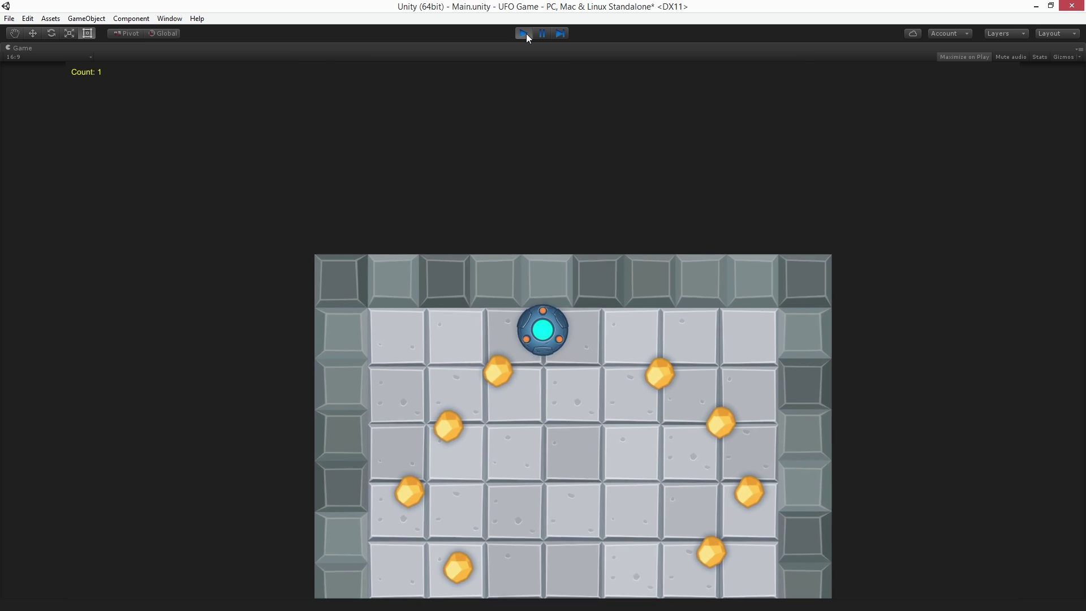
pyautogui.press('Down')
pyautogui.press('Left')
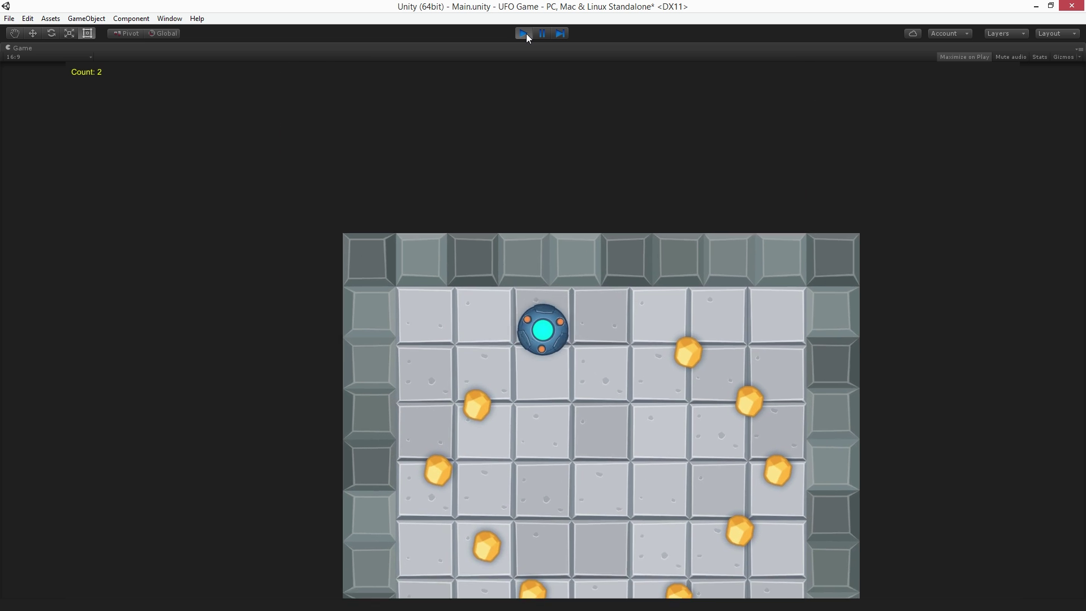
pyautogui.press('Right')
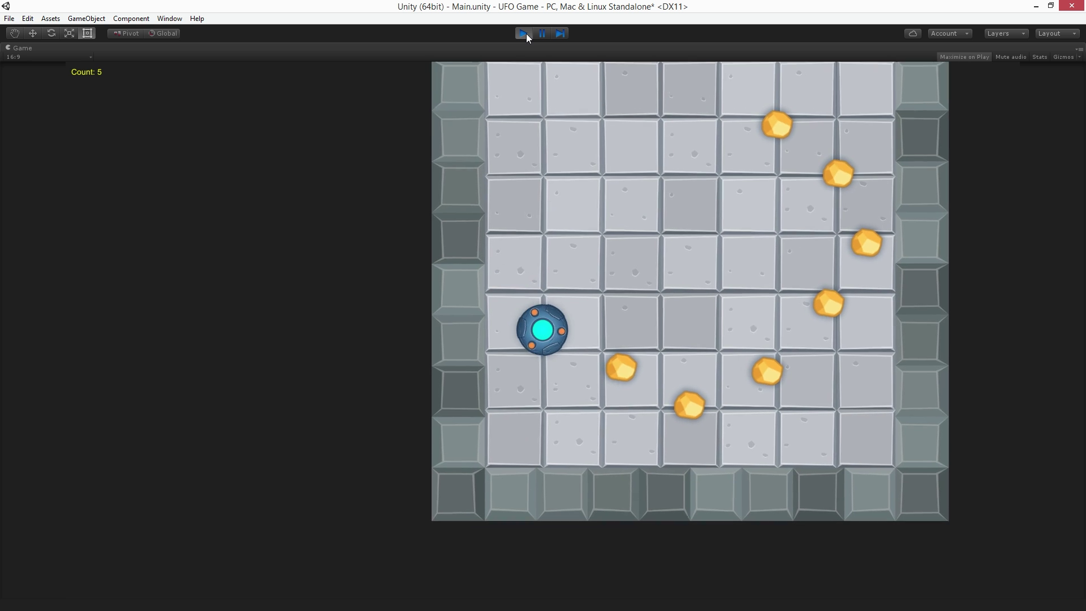
pyautogui.press('Up')
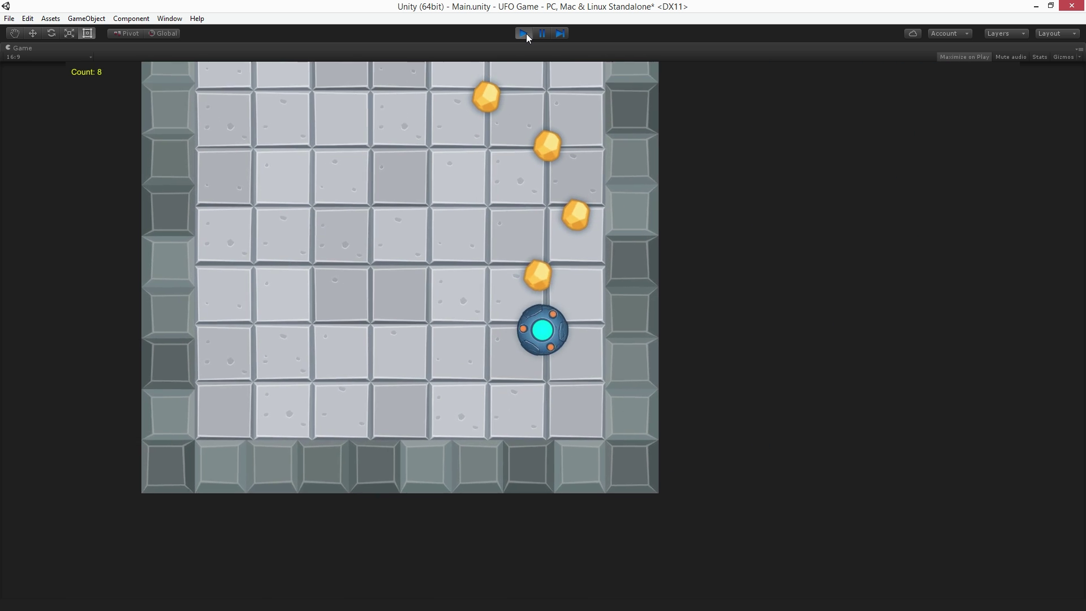
pyautogui.press('Left')
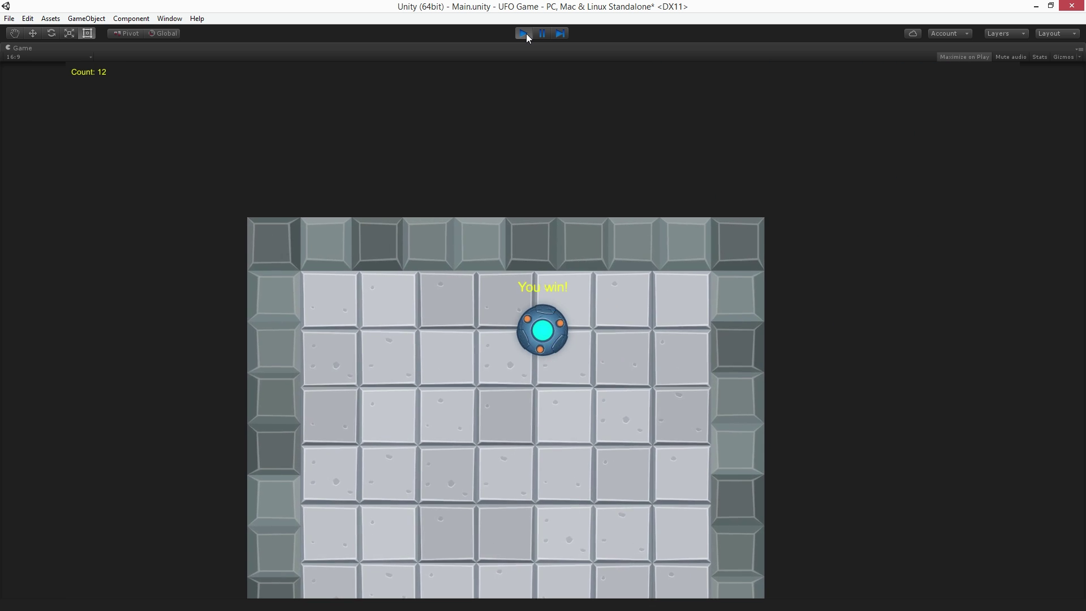
pyautogui.press('Down')
pyautogui.press('Left')
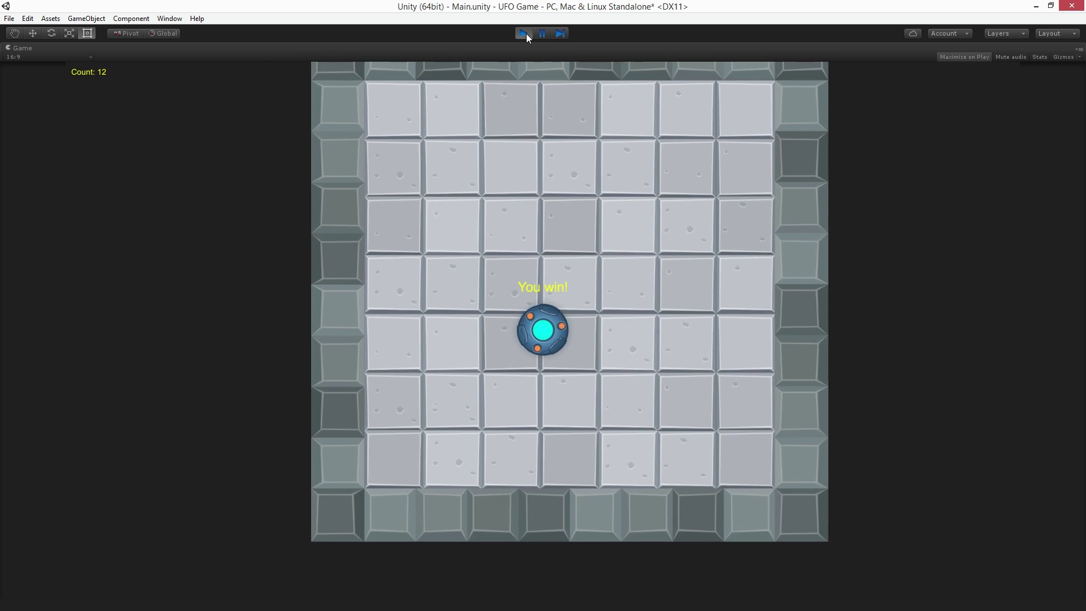
pyautogui.press('Right')
pyautogui.press('Up')
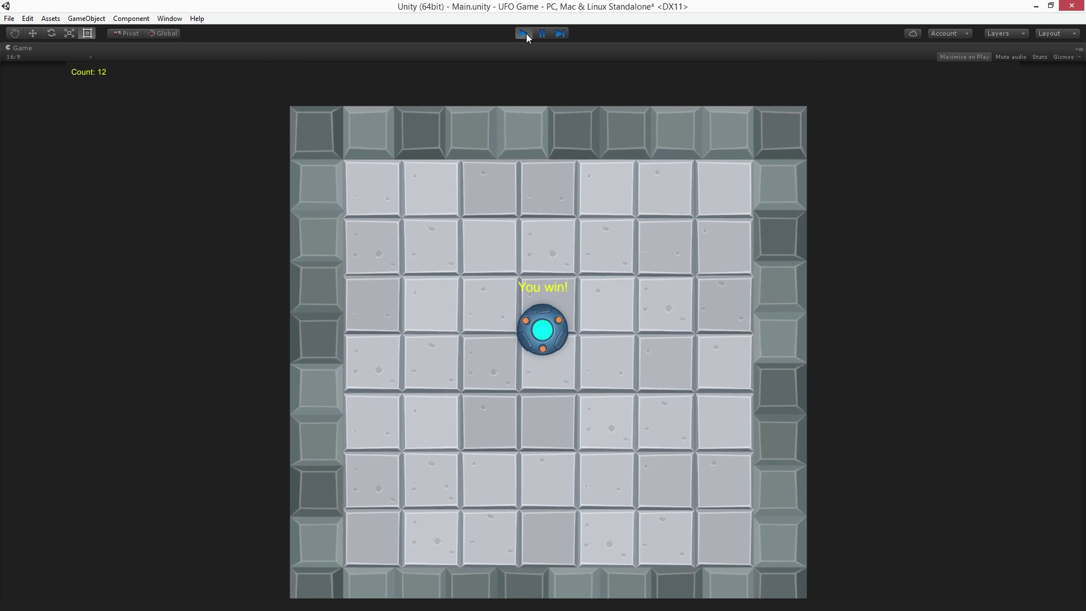
pyautogui.press('Down')
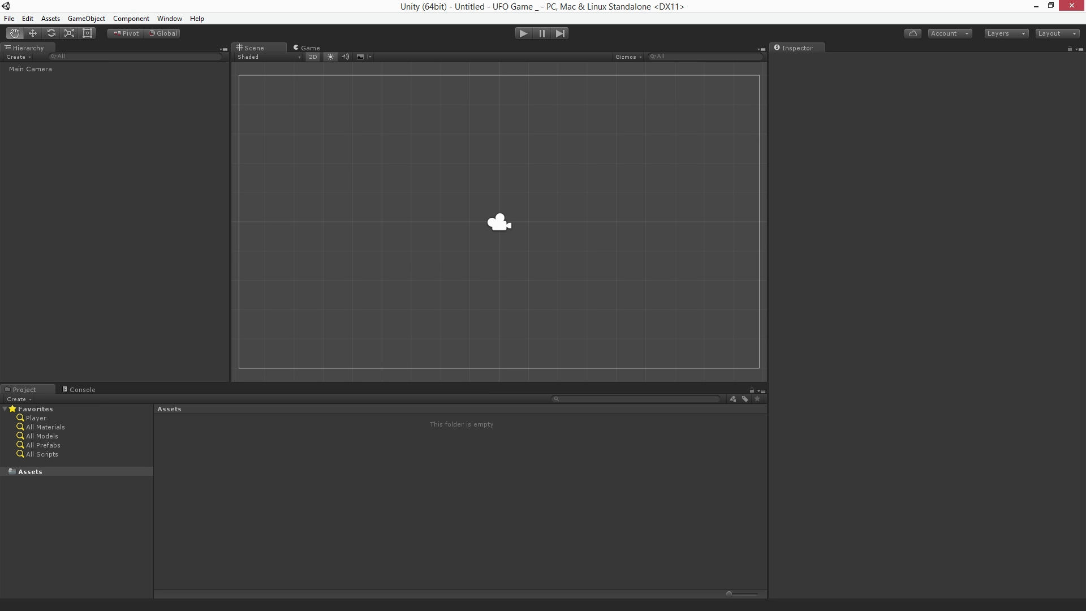
# Use File > New Project to reach the form with default name New Unity Project.
pyautogui.click(7, 21)
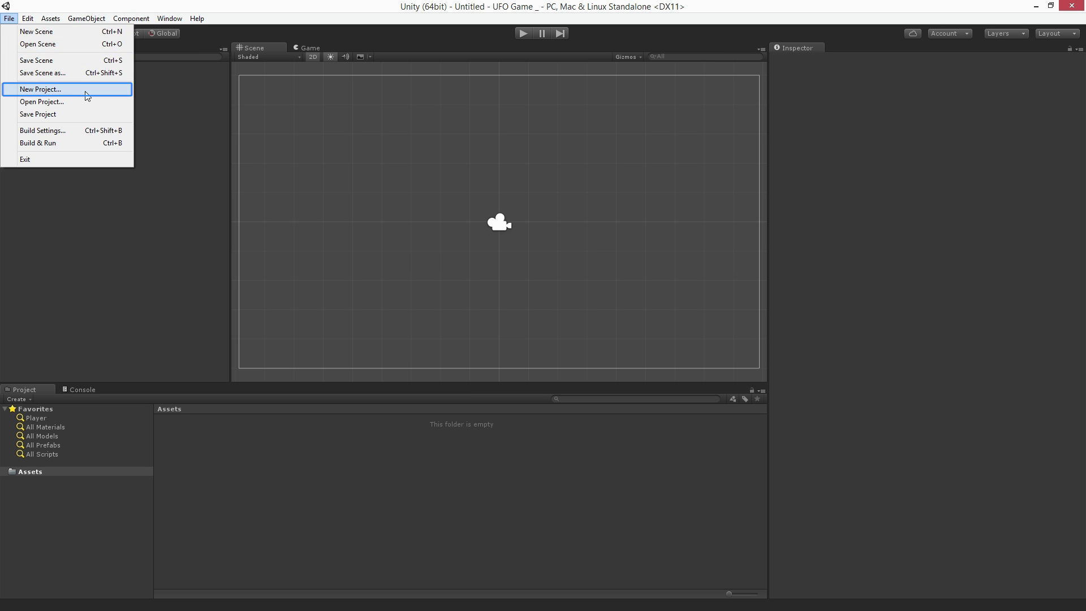
pyautogui.click(40, 89)
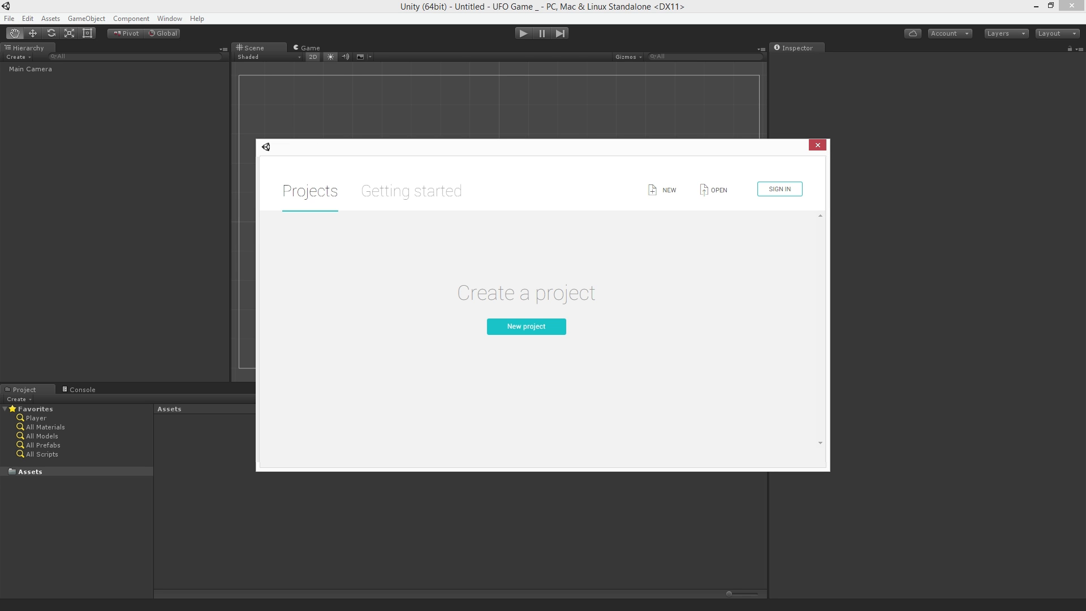
pyautogui.click(526, 326)
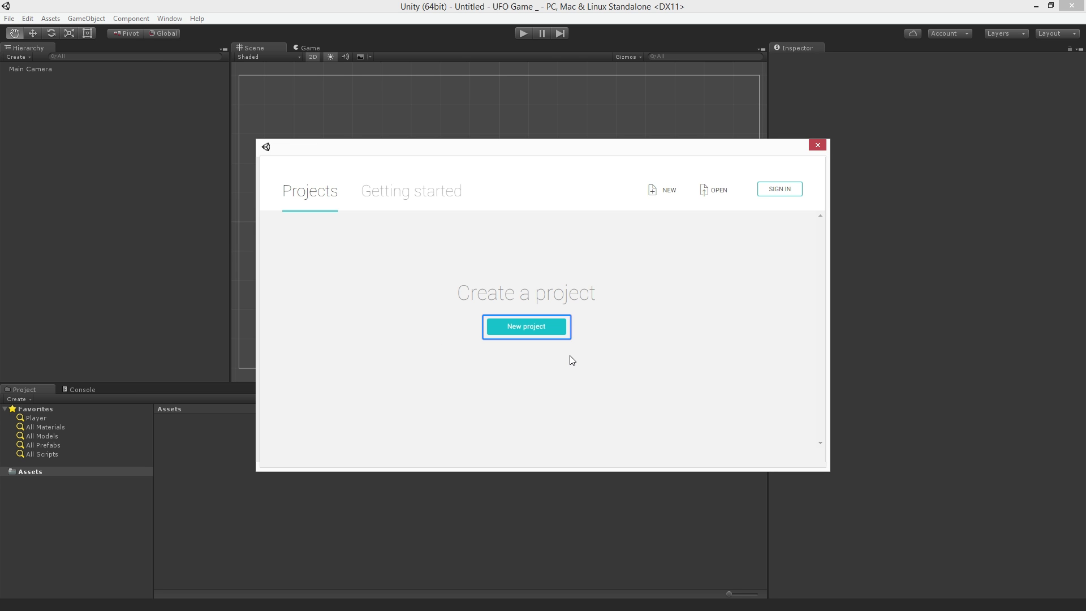
pyautogui.press('Tab')
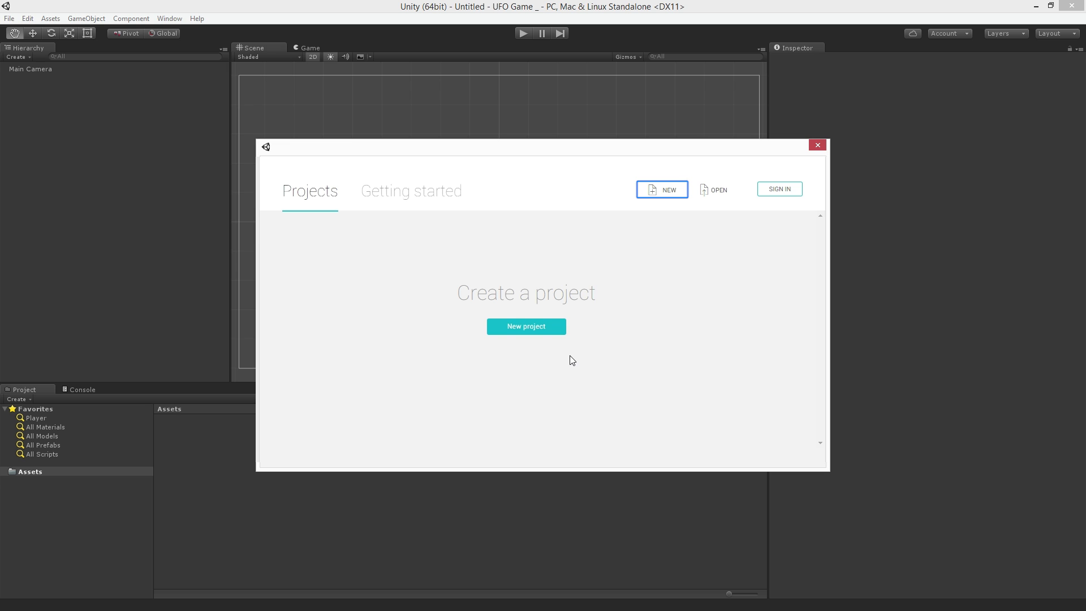
pyautogui.click(526, 330)
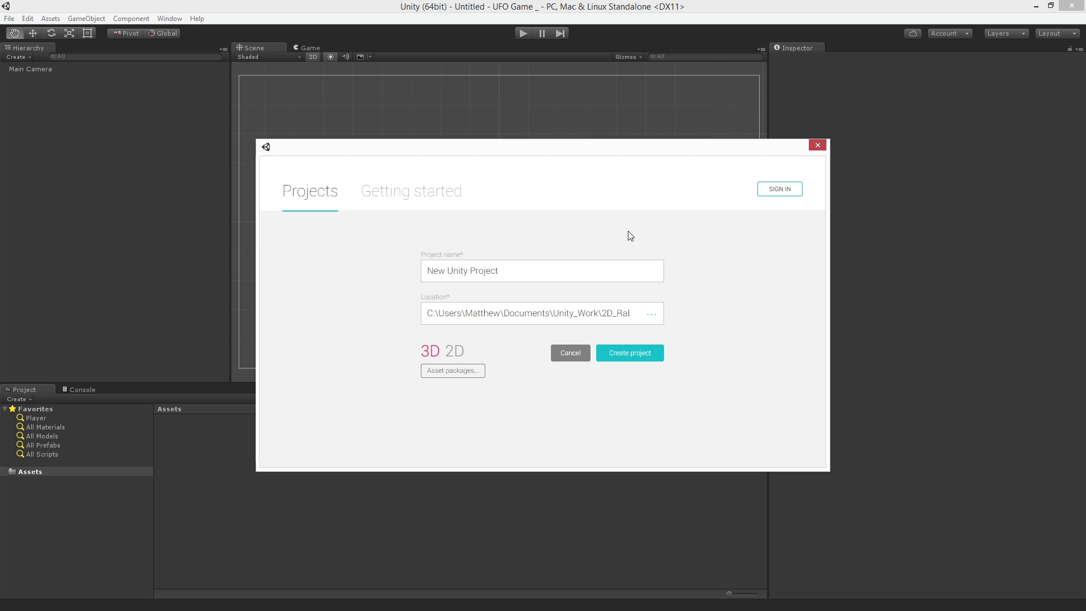
# Replace the default project name with 'UFO Game'.
pyautogui.click(580, 270)
pyautogui.moveTo(497, 270); pyautogui.dragTo(365, 262)
pyautogui.write('UFO Game')
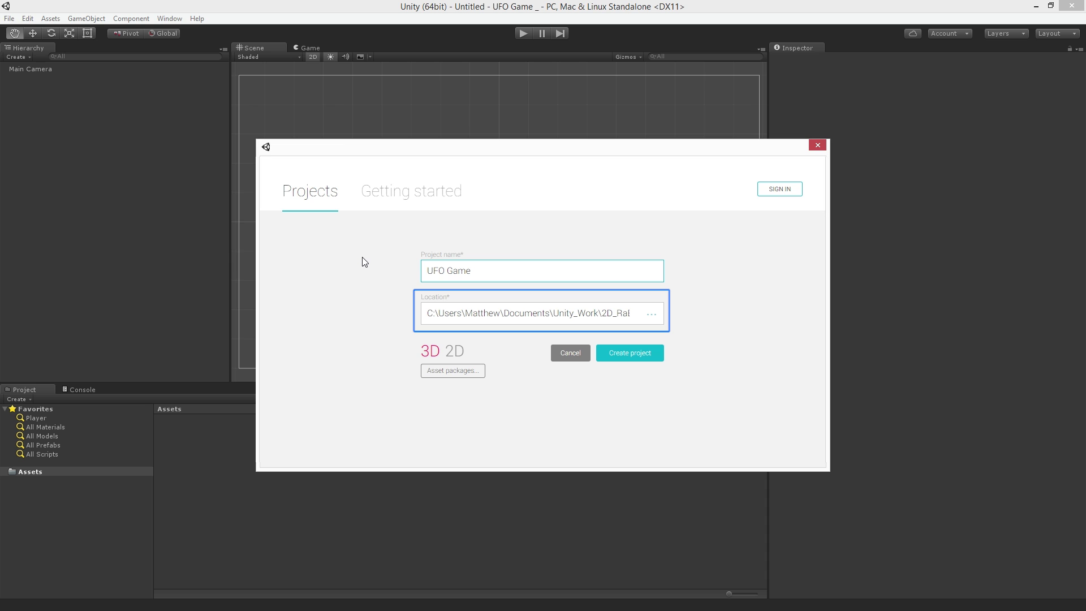
# Change the project location to the Desktop folder.
pyautogui.click(652, 317)
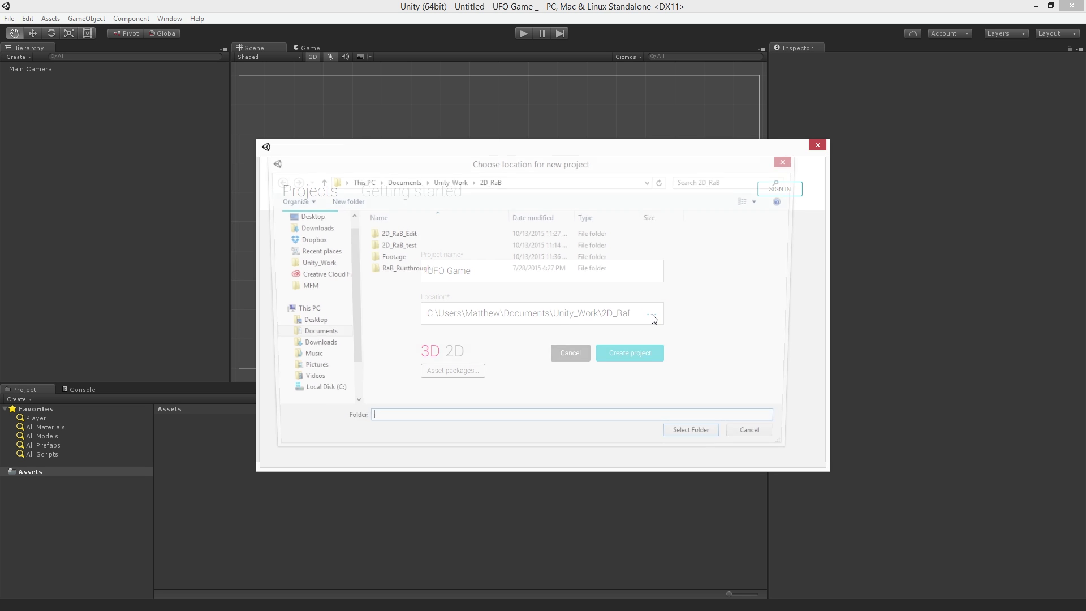
pyautogui.click(306, 218)
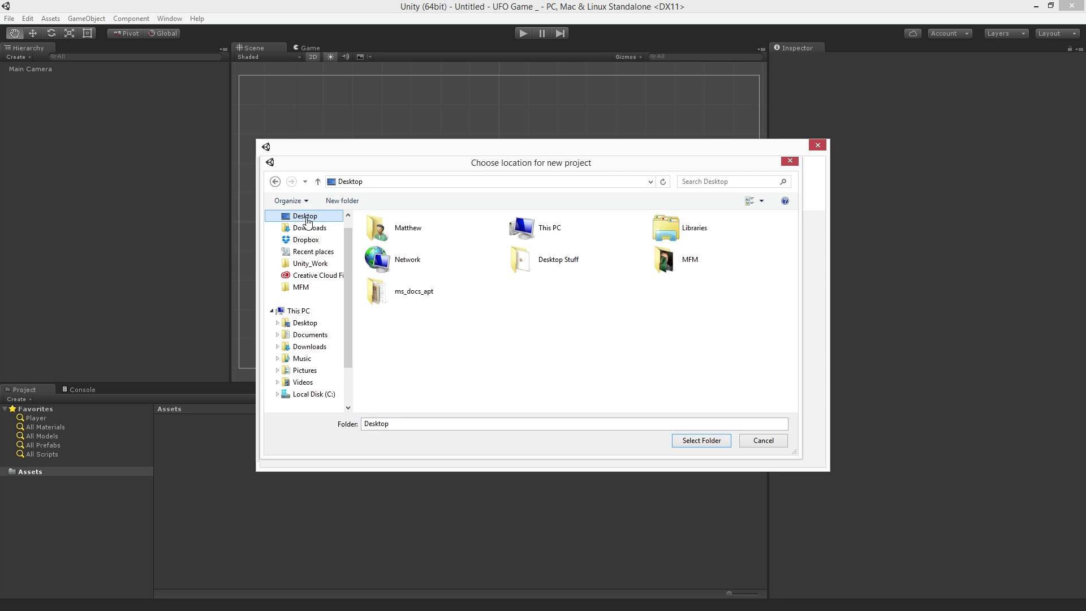
pyautogui.click(708, 443)
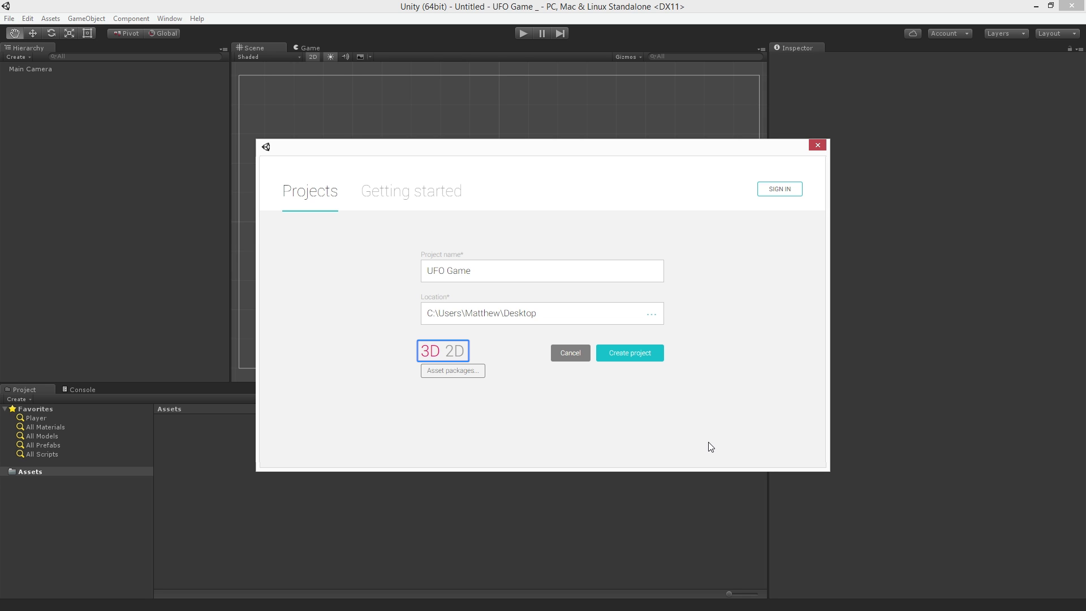
# Choose the 2D template and create the UFO Game project.
pyautogui.click(456, 351)
pyautogui.press('Tab')
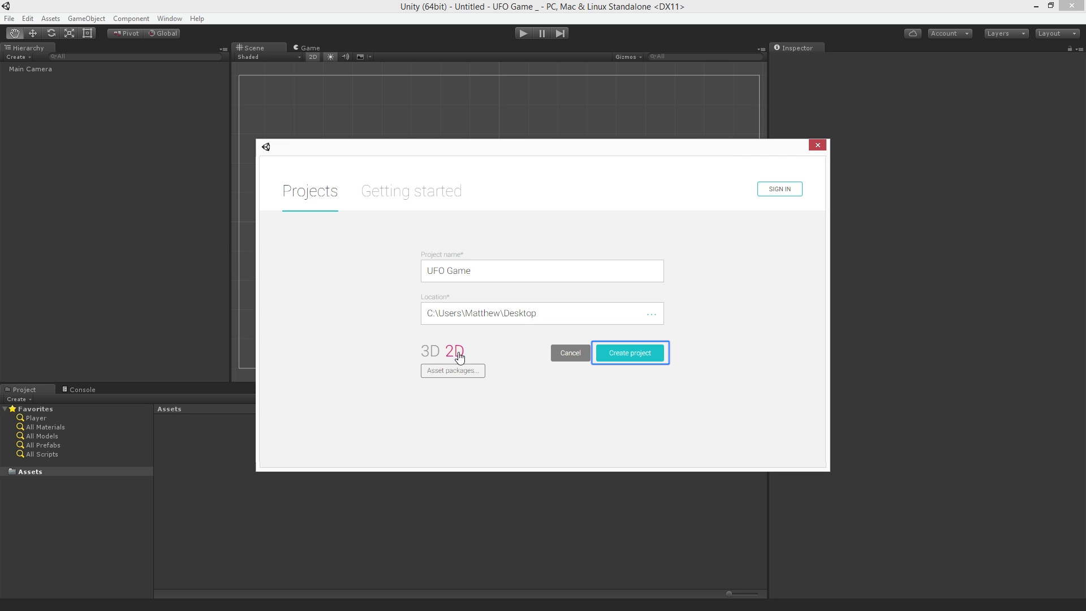
pyautogui.click(630, 354)
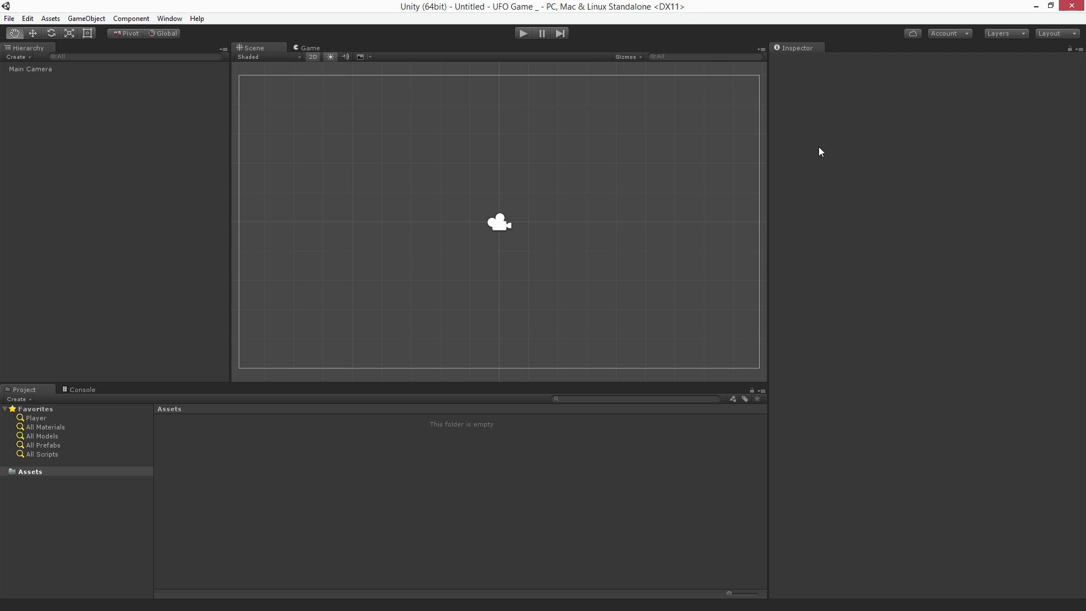
# Open the Asset Store tab from the Window menu.
pyautogui.press('t')
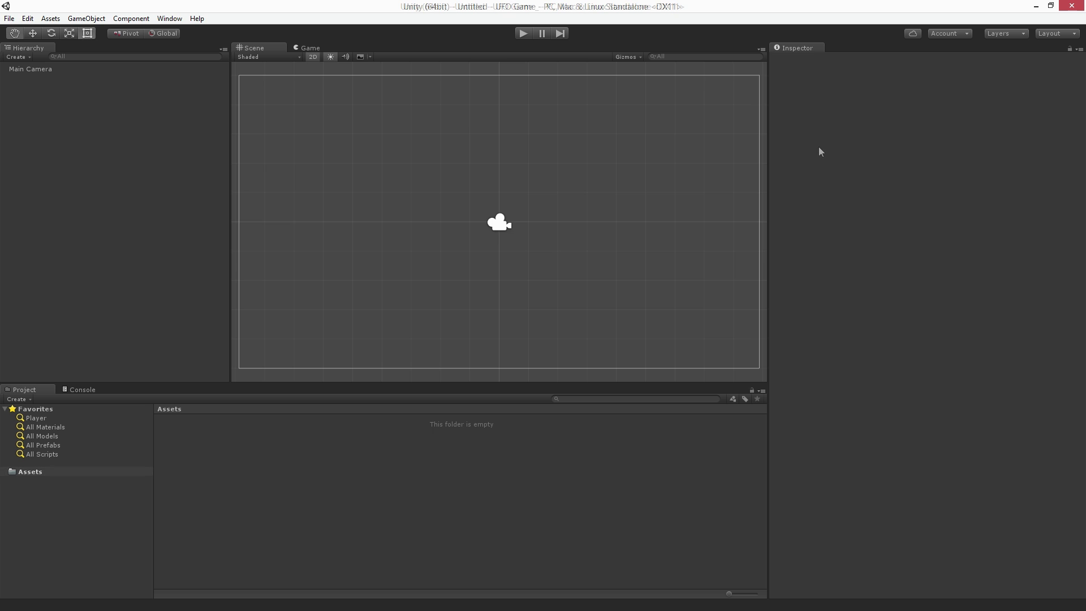
pyautogui.click(169, 20)
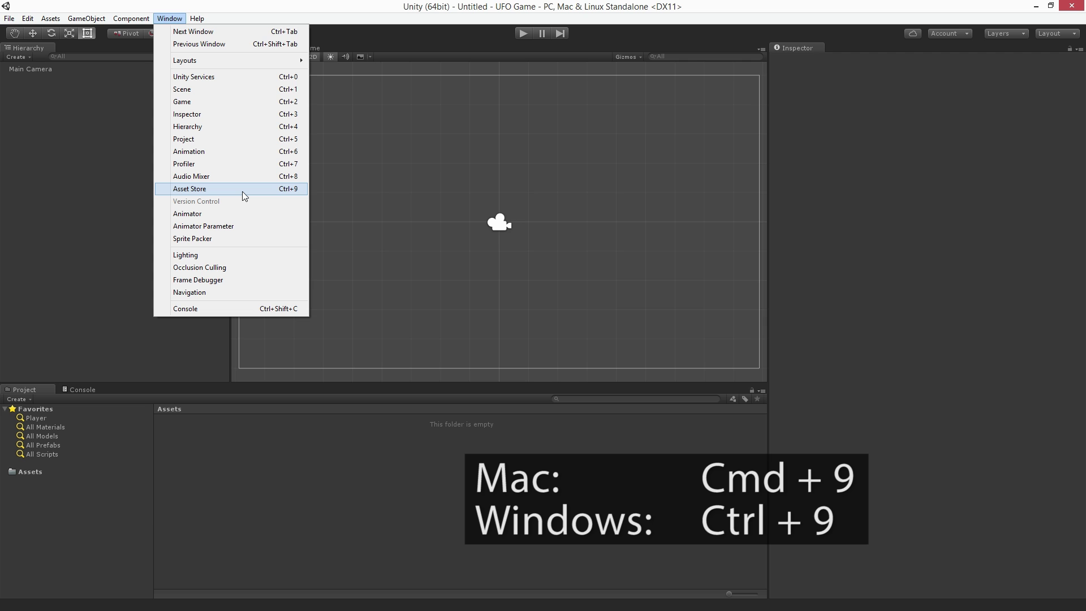
pyautogui.click(243, 192)
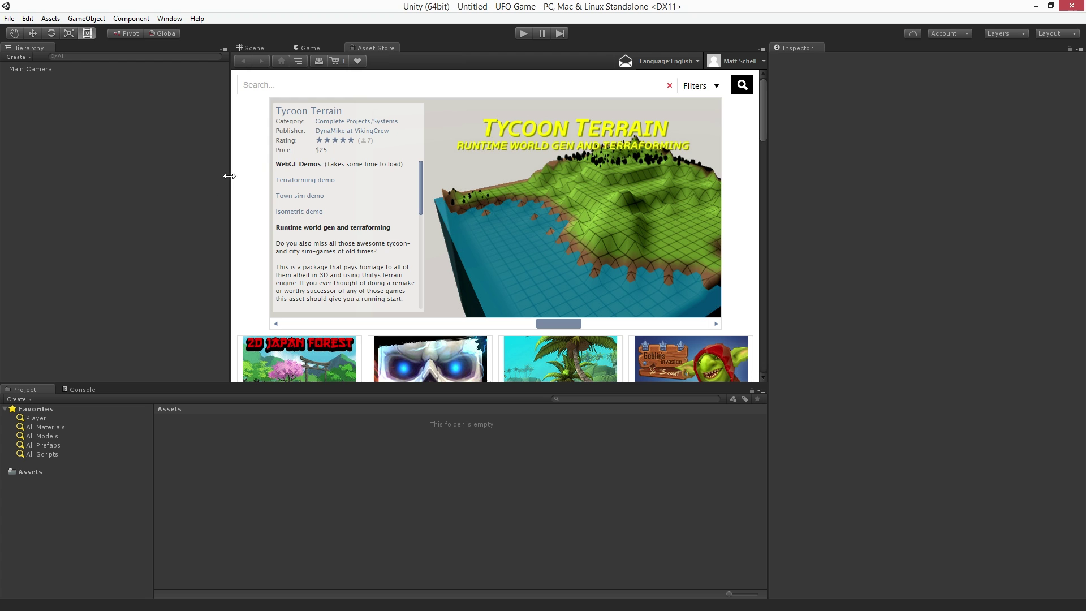
# Float and enlarge the Asset Store, then open 2D UFO Tutorial under Unity Essentials > Sample Projects.
pyautogui.moveTo(375, 46); pyautogui.dragTo(489, 224)
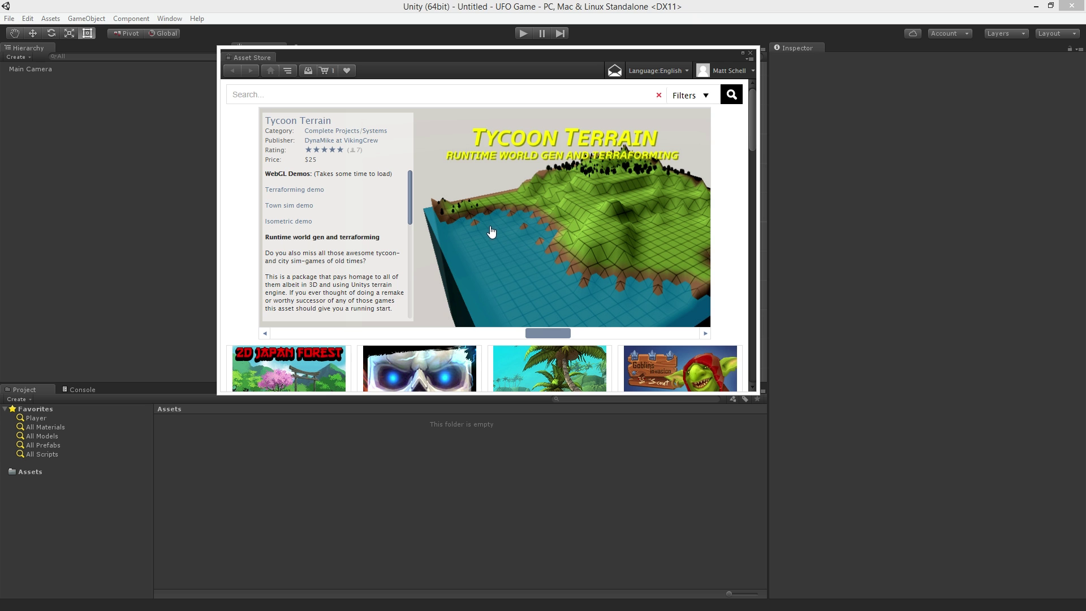
pyautogui.moveTo(758, 391); pyautogui.dragTo(973, 569)
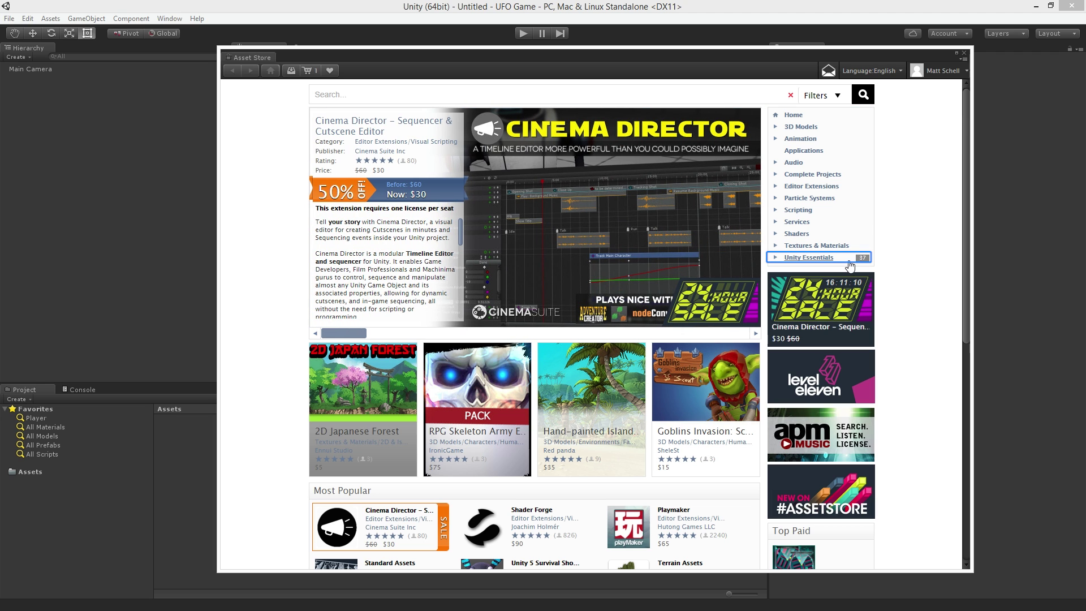
pyautogui.click(775, 258)
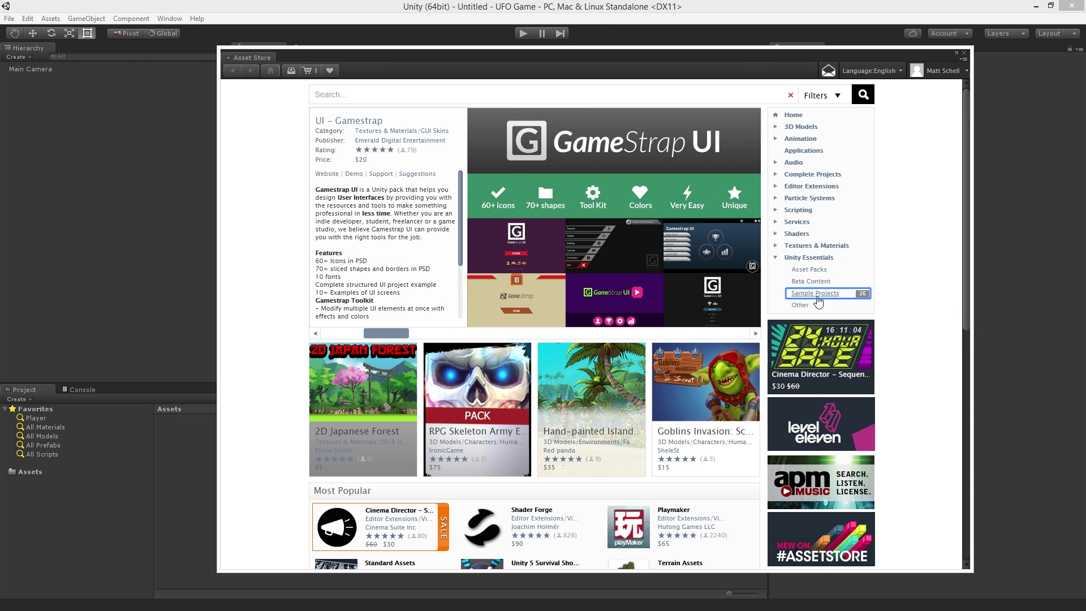
pyautogui.click(815, 293)
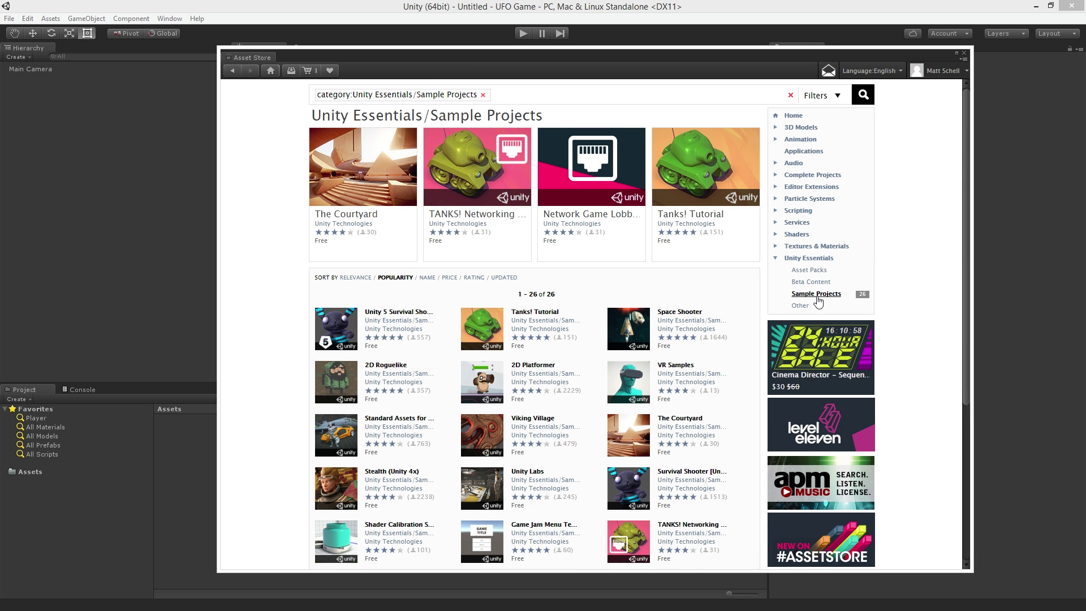
pyautogui.scroll(-5, 818, 301)
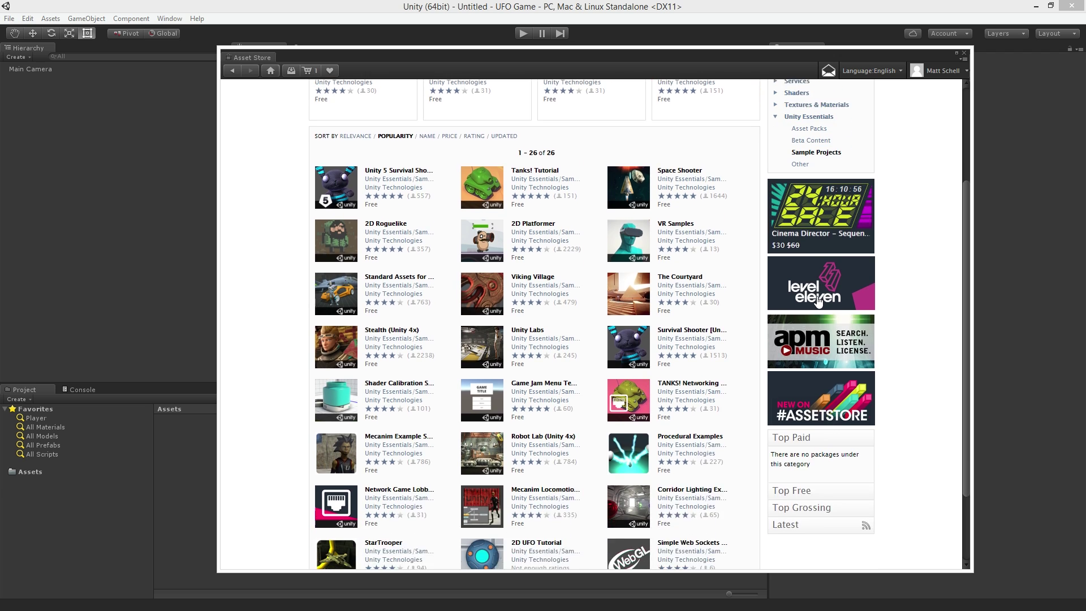
pyautogui.scroll(-3, 818, 301)
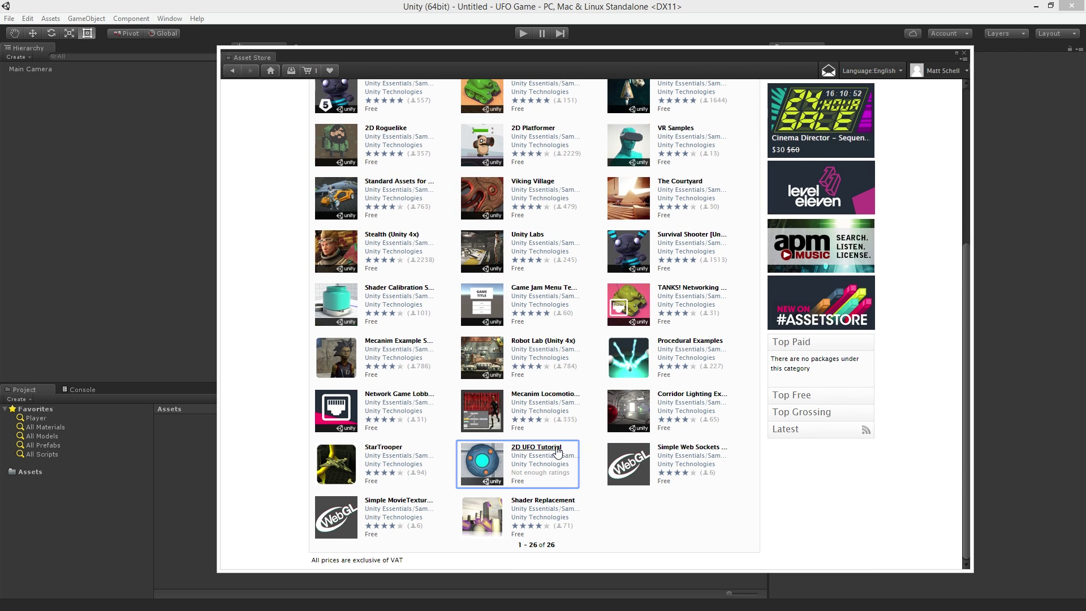
pyautogui.click(537, 447)
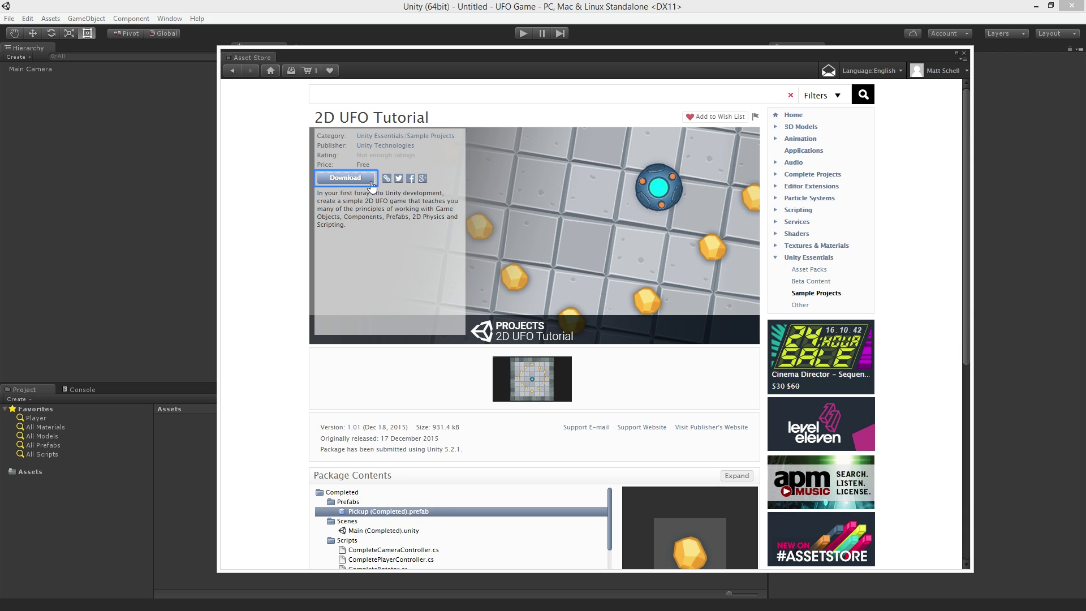
# Download the 2D UFO Tutorial package and accept the complete-project import warning.
pyautogui.click(371, 180)
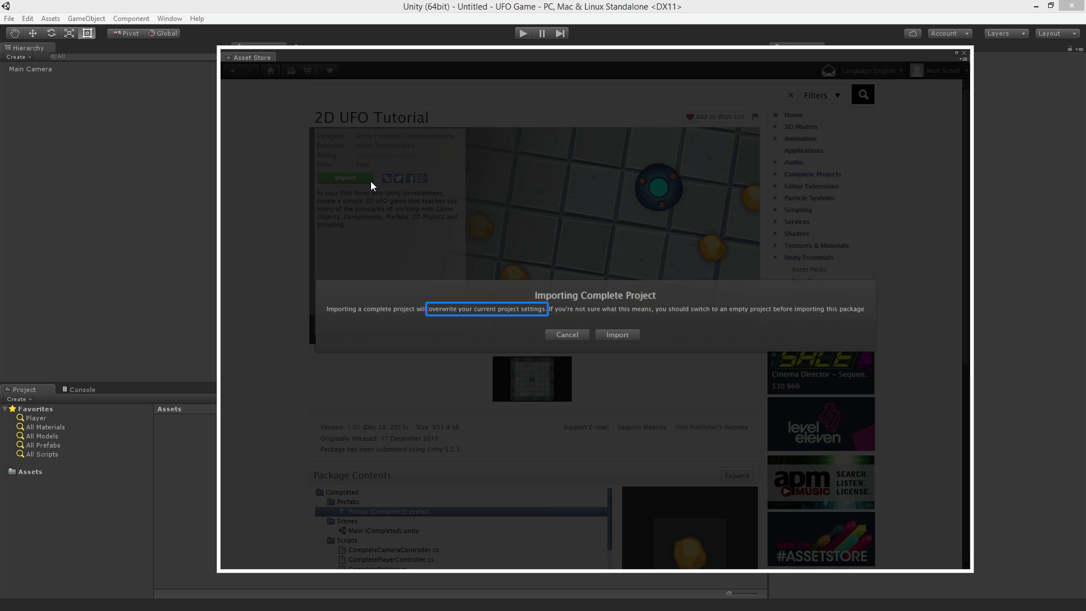
pyautogui.click(634, 337)
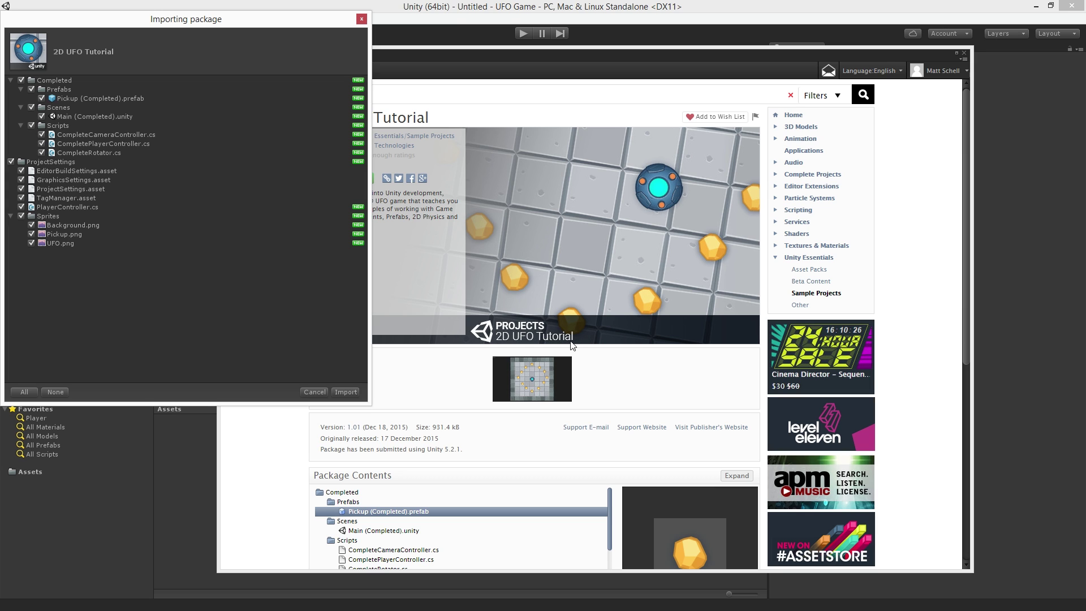
# Import all 2D UFO Tutorial files and close the Asset Store window.
pyautogui.click(344, 393)
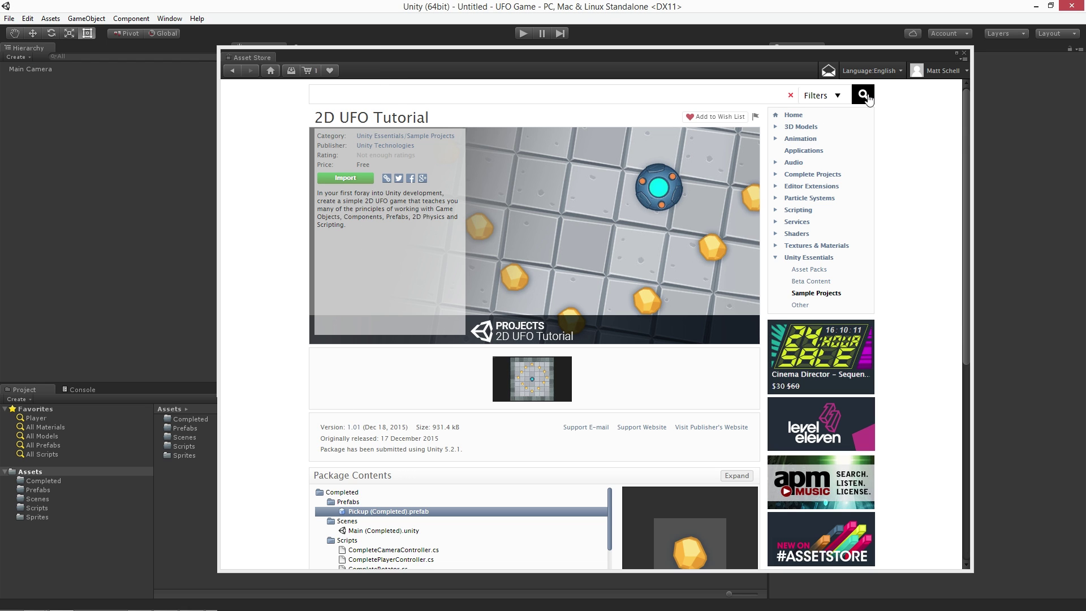
pyautogui.click(965, 53)
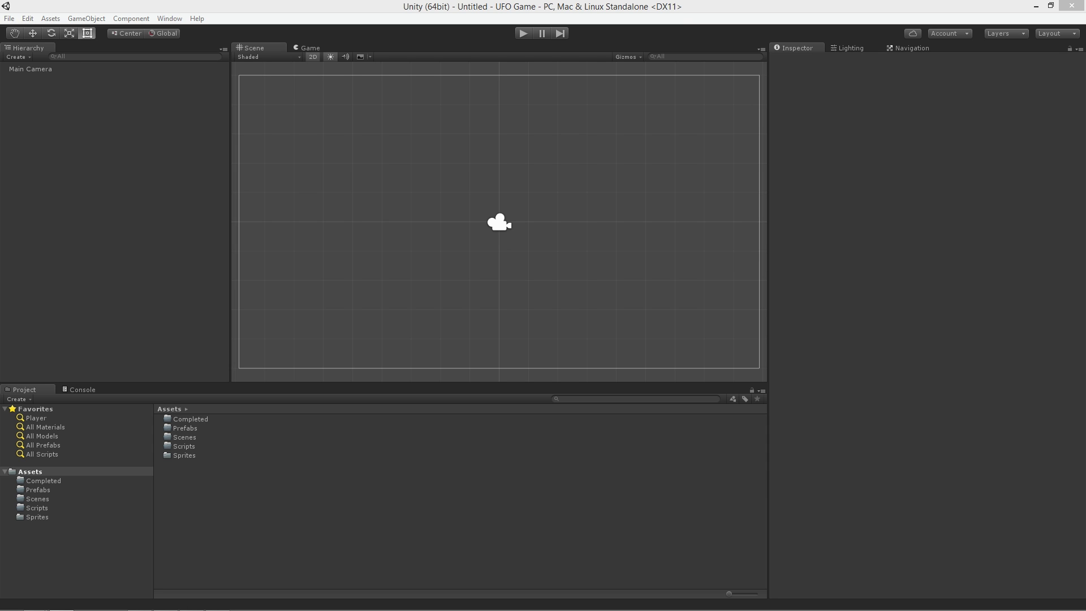
pyautogui.click(7, 19)
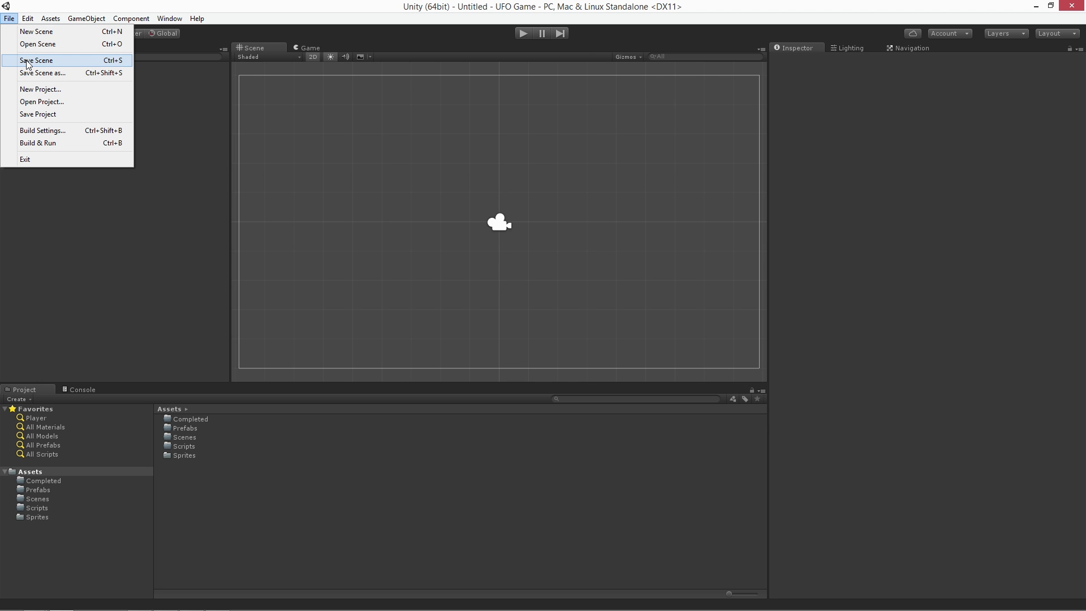
# Save the scene as Main.unity in Assets/Scenes and show that folder's contents.
pyautogui.click(76, 61)
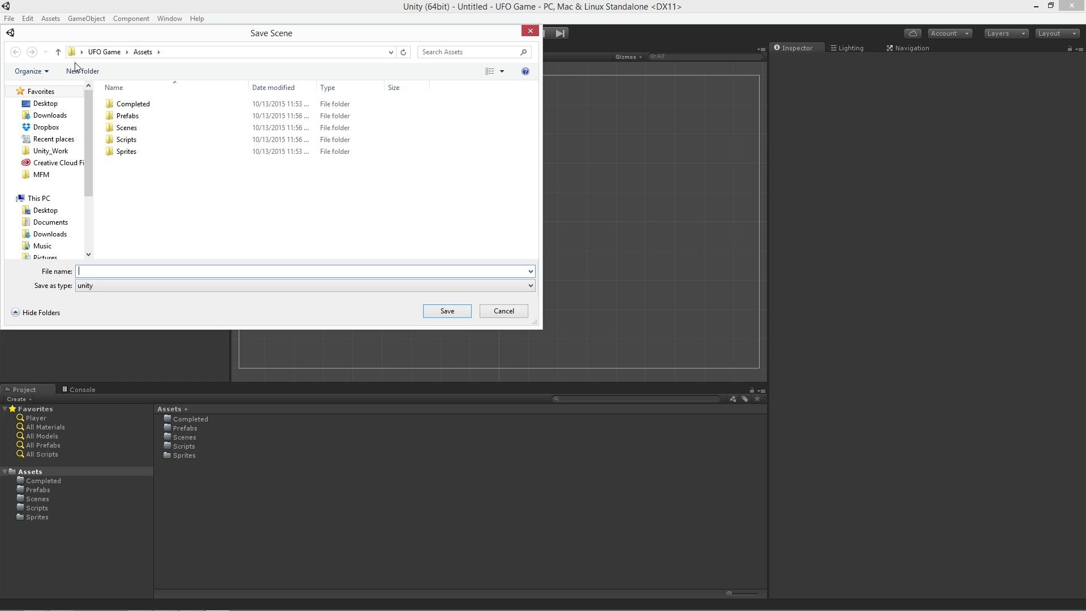
pyautogui.doubleClick(164, 129)
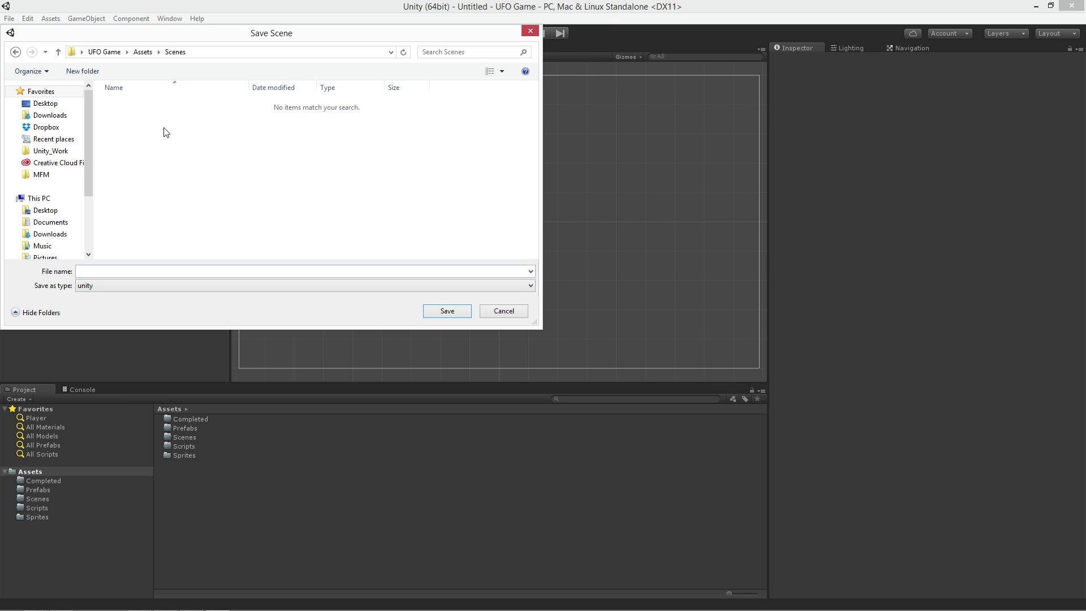
pyautogui.click(185, 272)
pyautogui.write('Main')
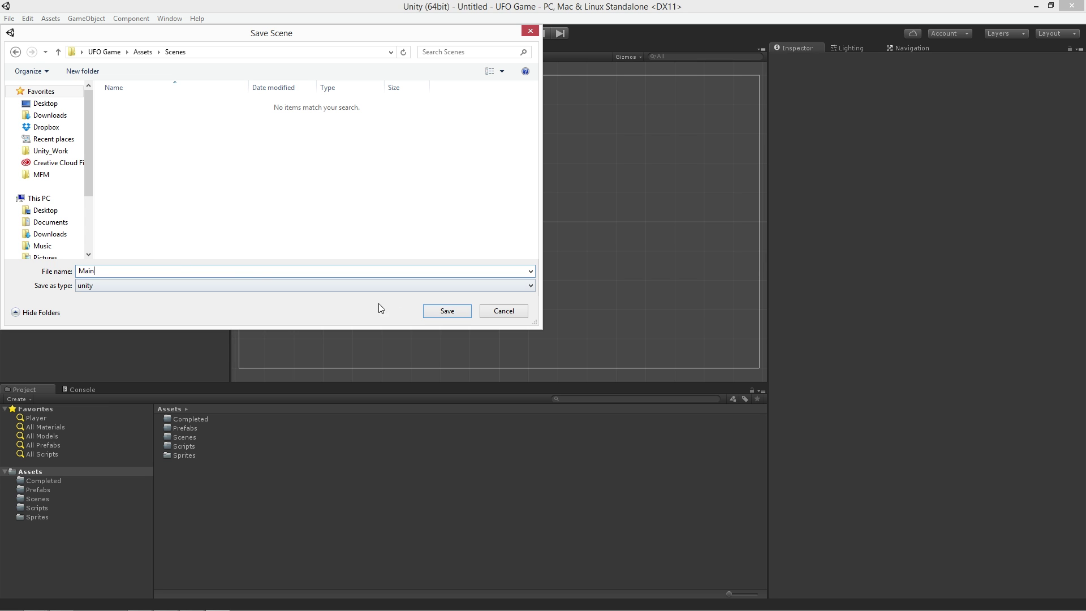
pyautogui.click(445, 311)
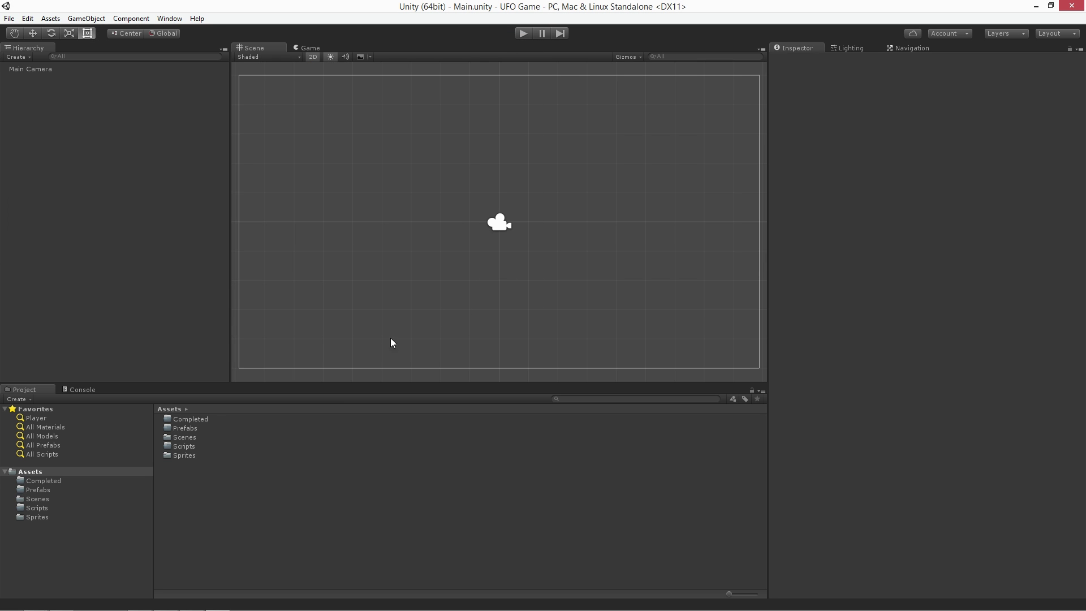
pyautogui.click(77, 500)
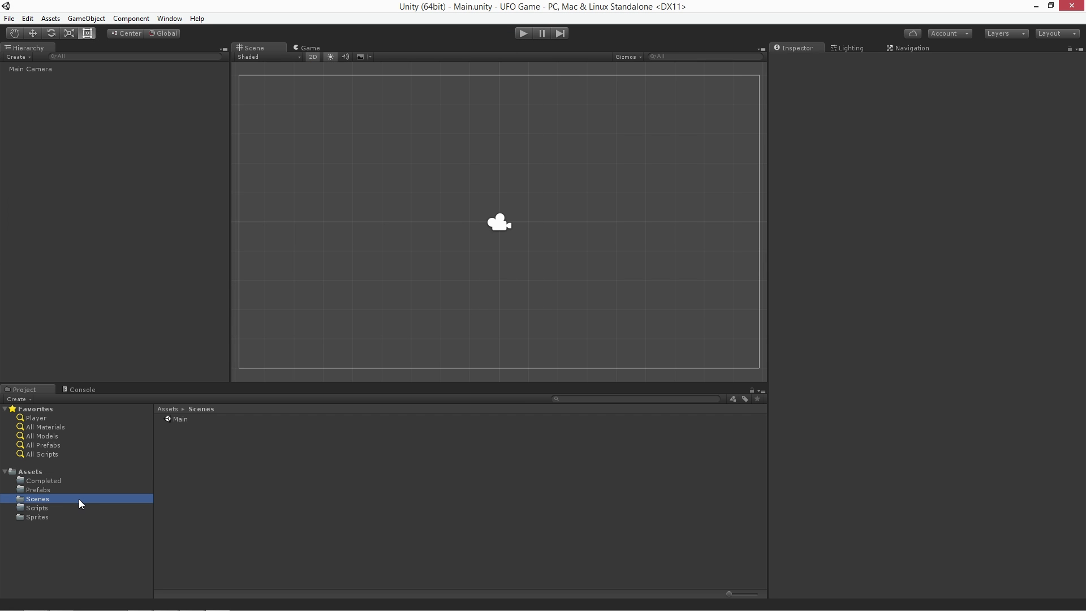